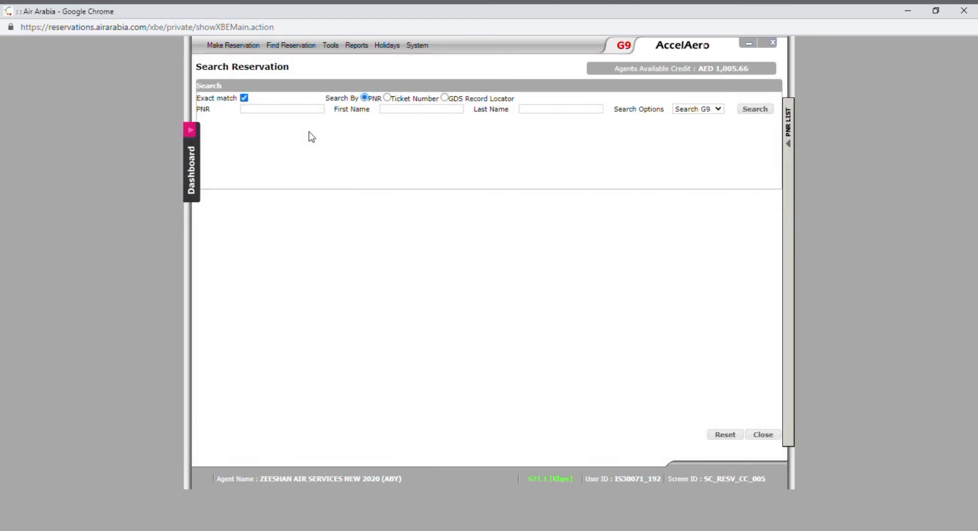
# Step: Search reservations by the booking's PNR and open the on-hold booking for flight G9559 MUX/SHJ
pyautogui.press('Return')
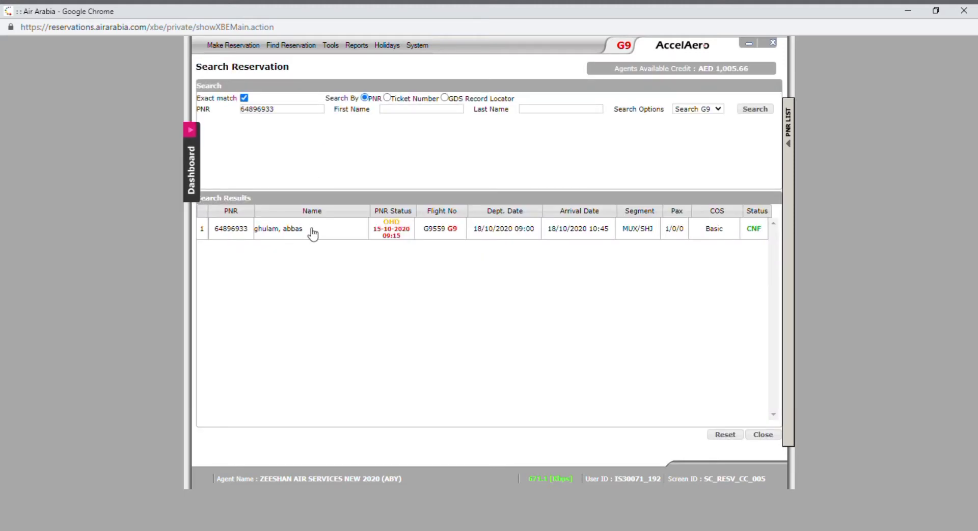
pyautogui.doubleClick(305, 232)
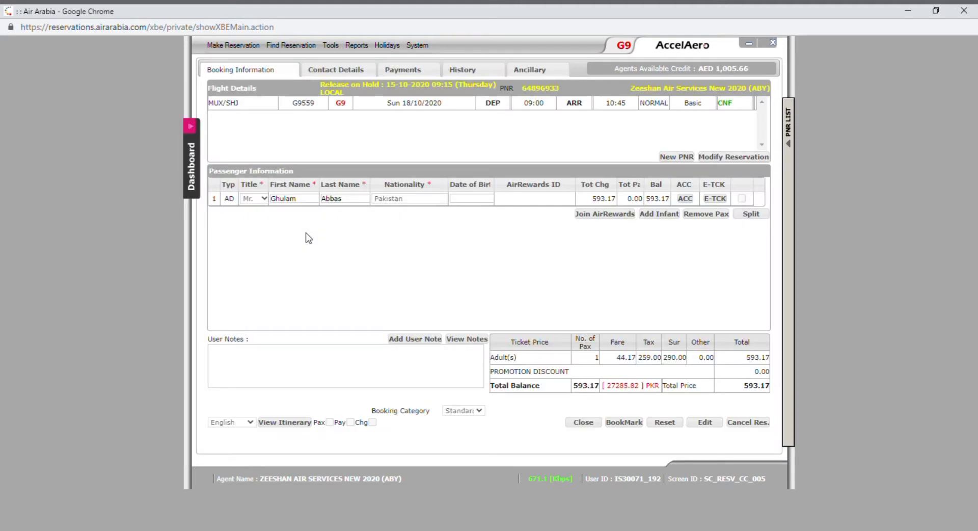
# Step: Credit the passenger's 593.17 AED on account and view the booking's baggage, currently No Bag
pyautogui.click(402, 73)
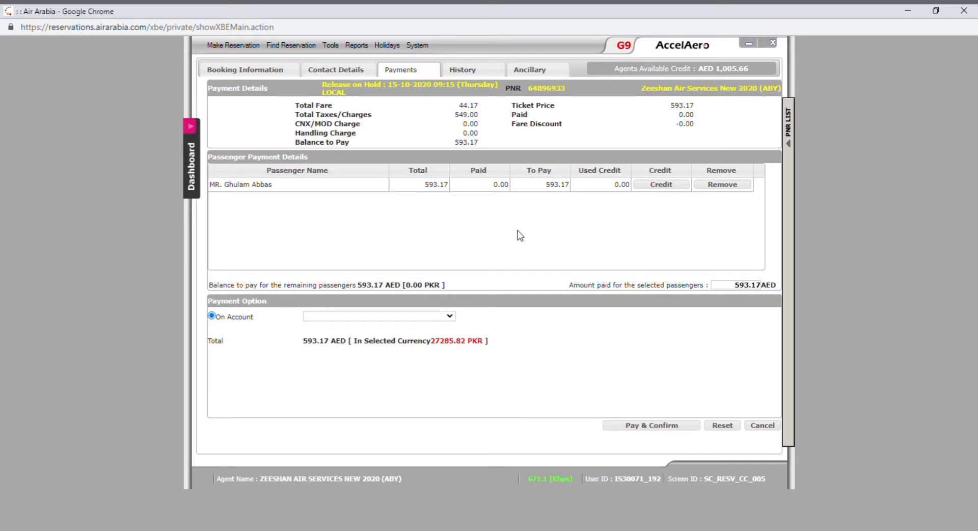
pyautogui.click(647, 187)
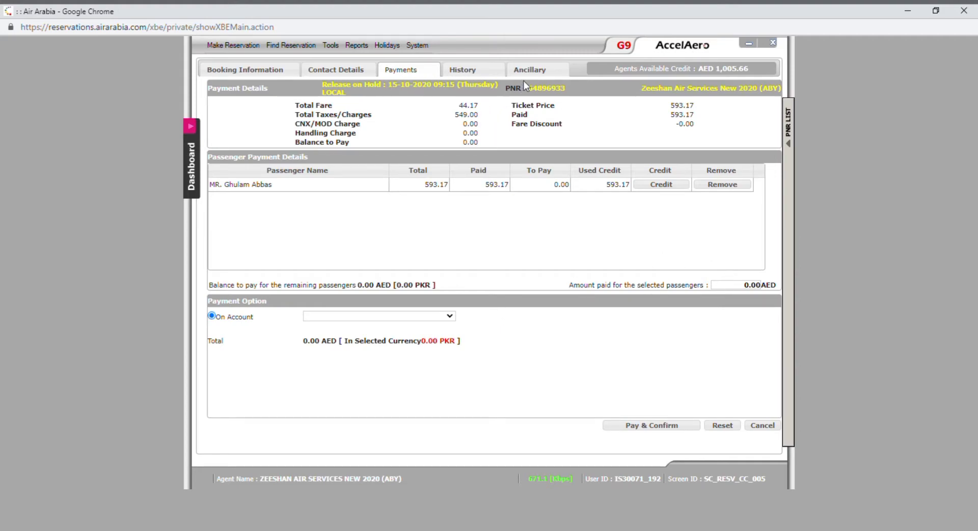
pyautogui.click(530, 65)
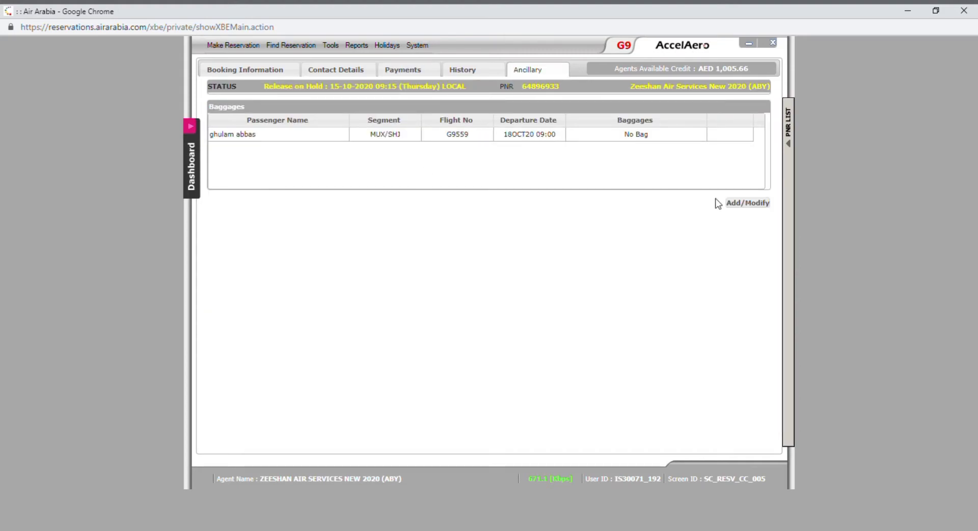
# Step: Assign a 30 Kg bag (15.00 AED) to the passenger, making the balance 608.17, then dismiss the TAIR-91002 error
pyautogui.click(748, 203)
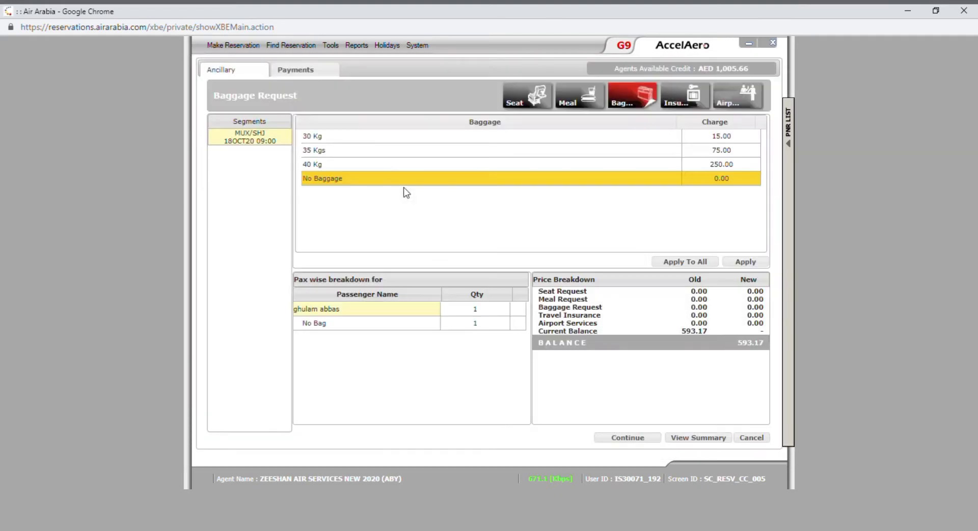
pyautogui.click(433, 140)
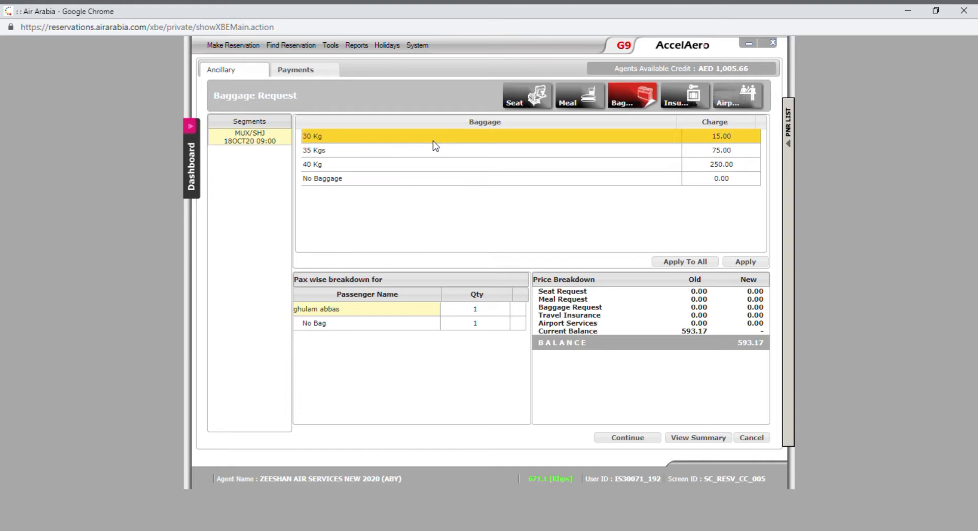
pyautogui.click(685, 261)
pyautogui.click(549, 106)
pyautogui.click(624, 436)
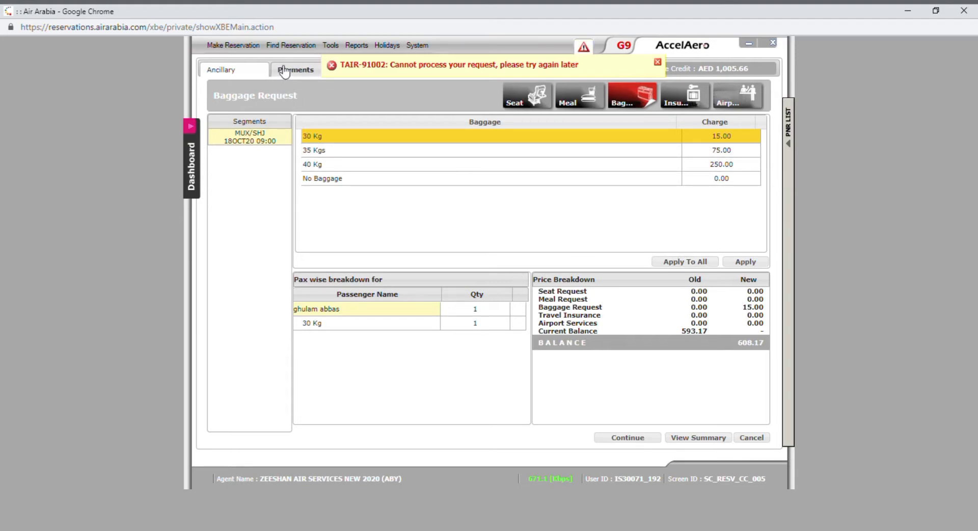
pyautogui.click(657, 62)
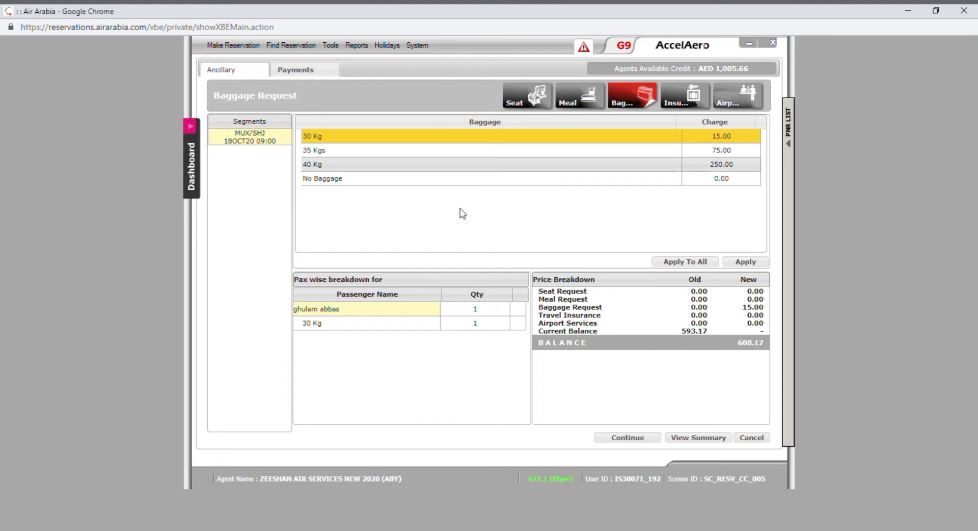
# Step: Revert the passenger's baggage to No Bag, restoring the 593.17 AED balance, and dismiss the repeated TAIR-91002 error
pyautogui.click(688, 263)
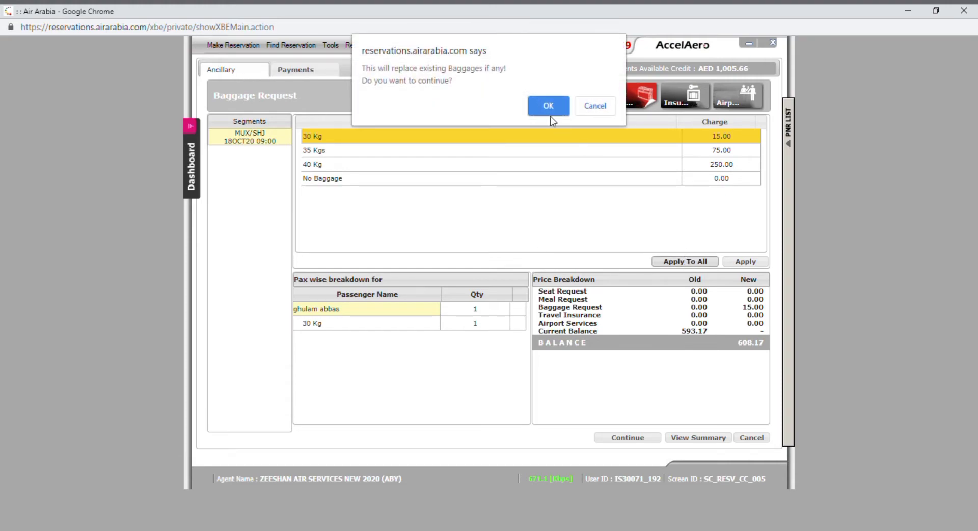
pyautogui.click(549, 106)
pyautogui.click(665, 181)
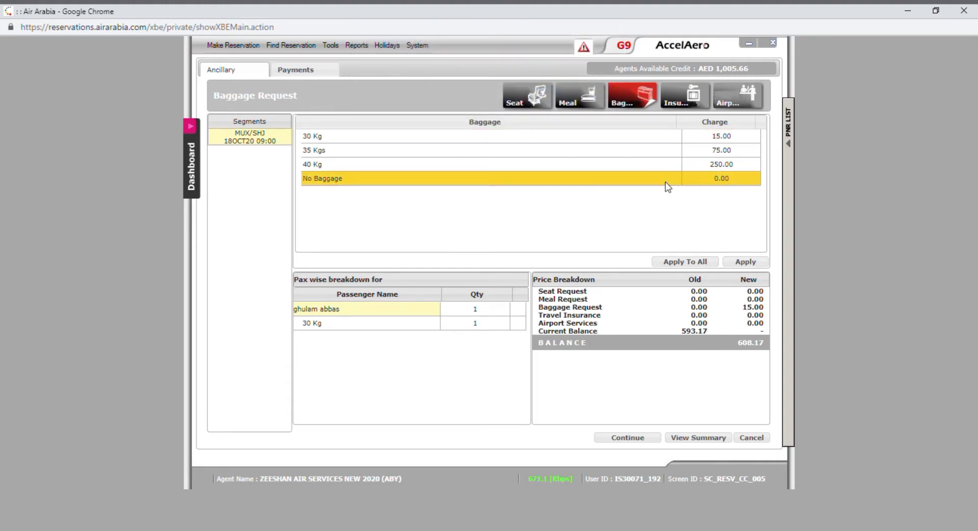
pyautogui.click(688, 262)
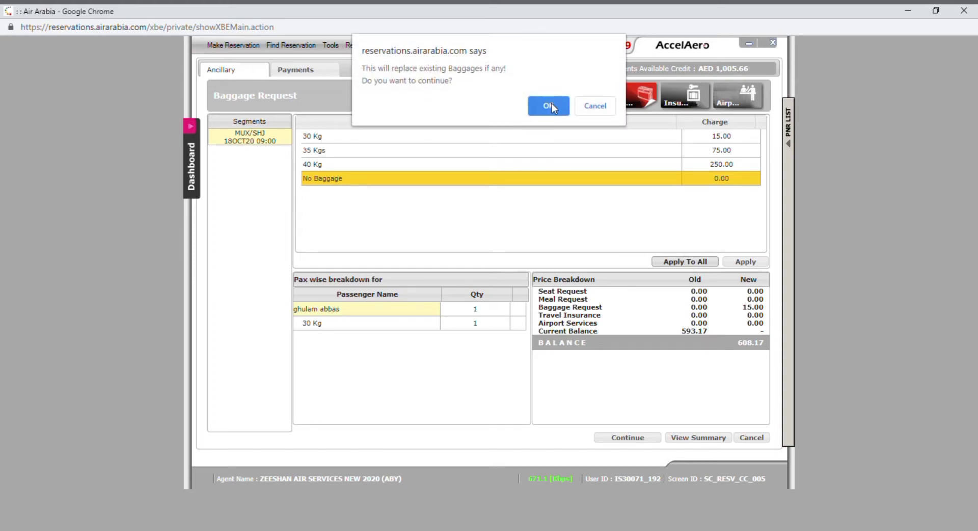
pyautogui.click(551, 104)
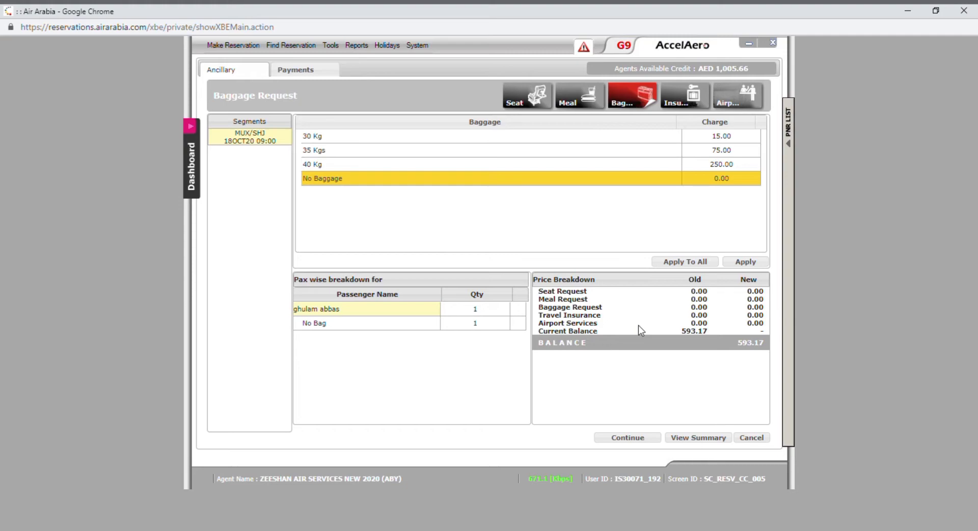
pyautogui.click(627, 438)
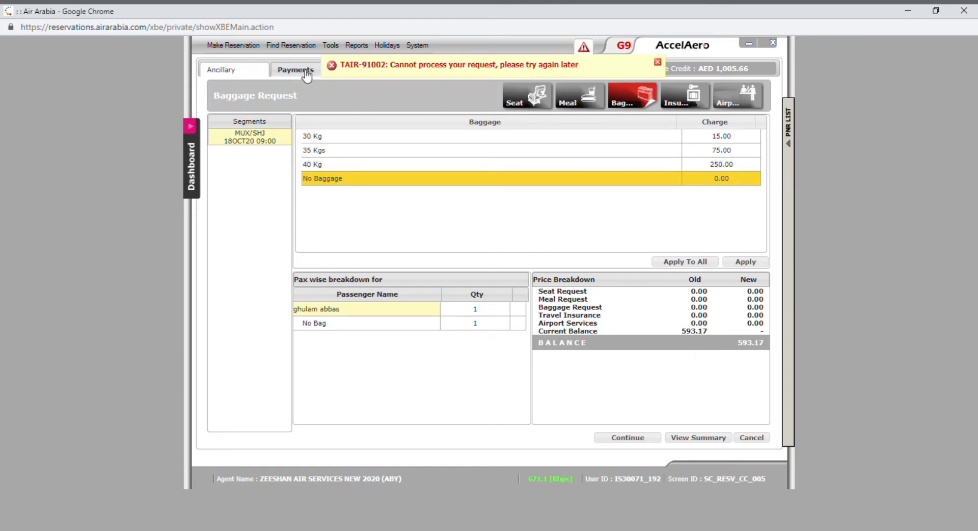
pyautogui.click(658, 61)
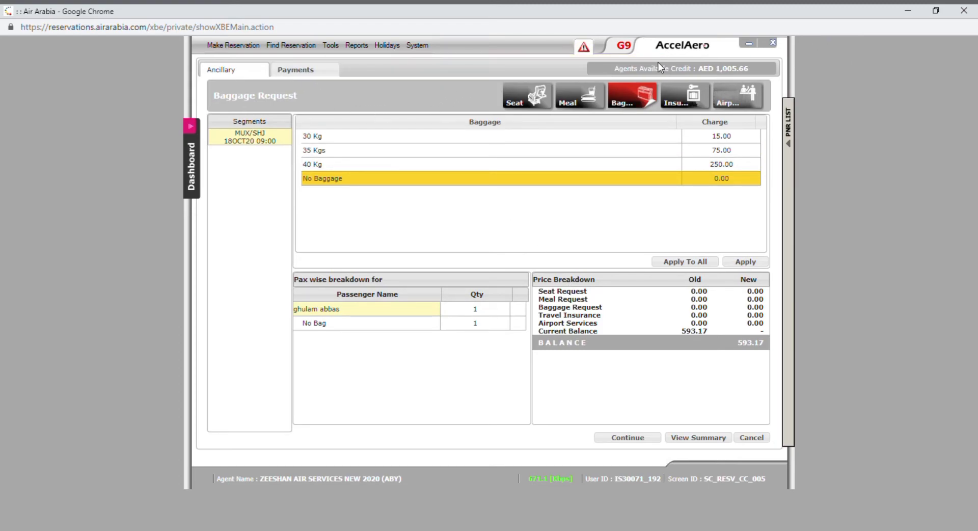
# Step: Find the booking again by its PNR, reopen it, and credit the passenger's 593.17 AED on the payments page
pyautogui.click(290, 48)
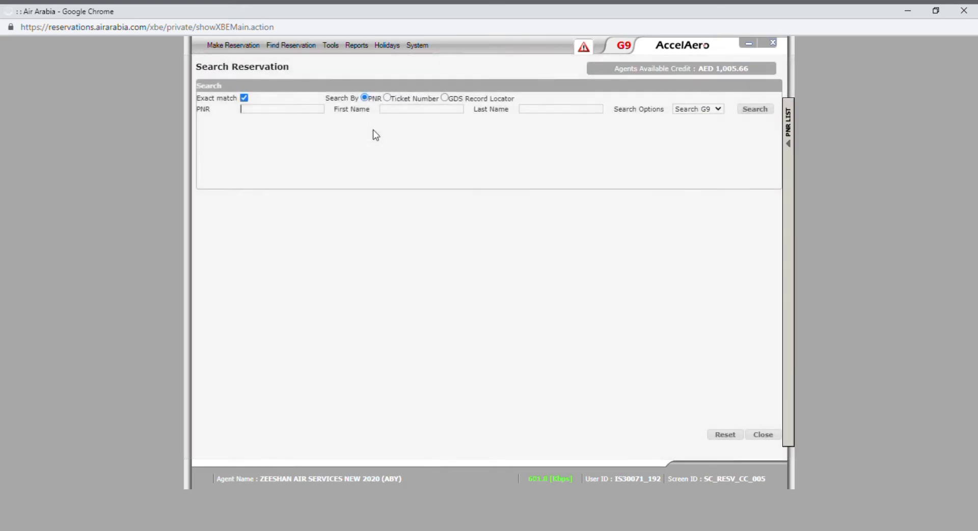
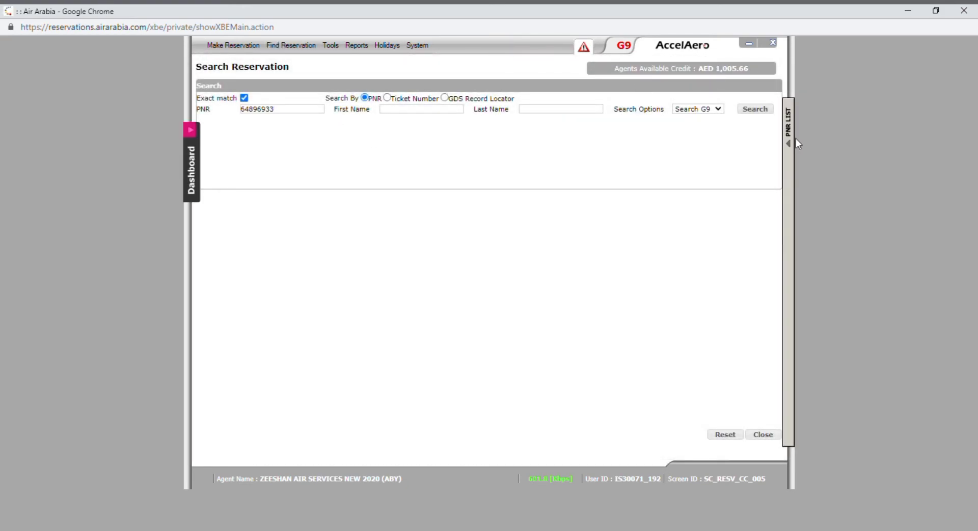
pyautogui.click(754, 109)
pyautogui.click(403, 233)
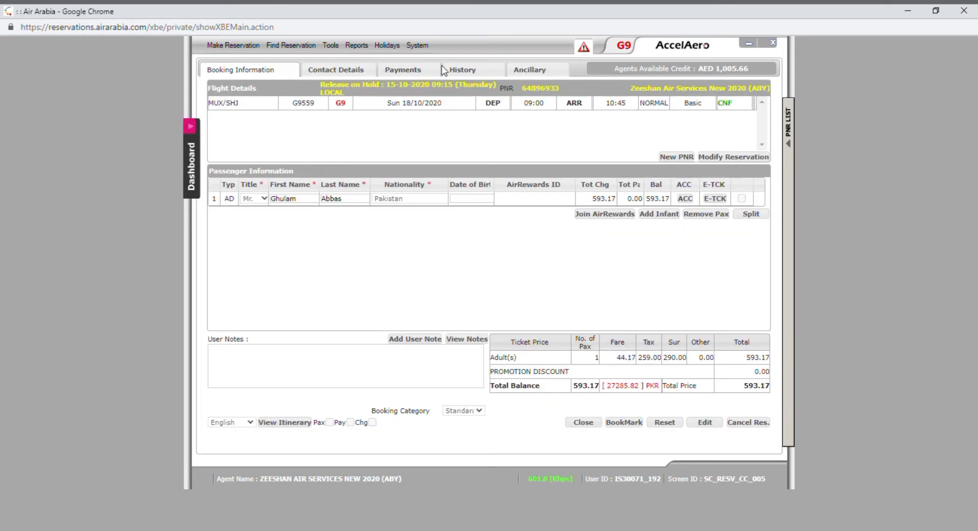
pyautogui.click(411, 70)
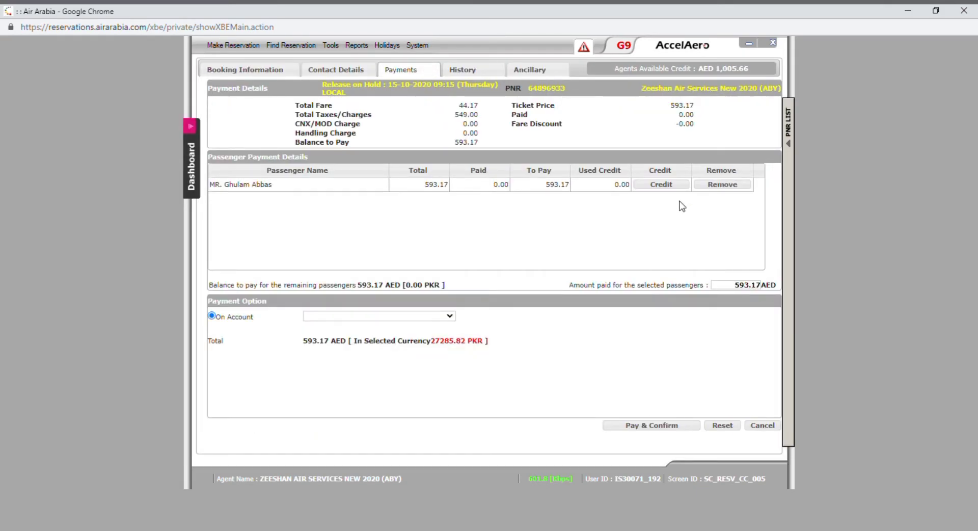
pyautogui.click(660, 187)
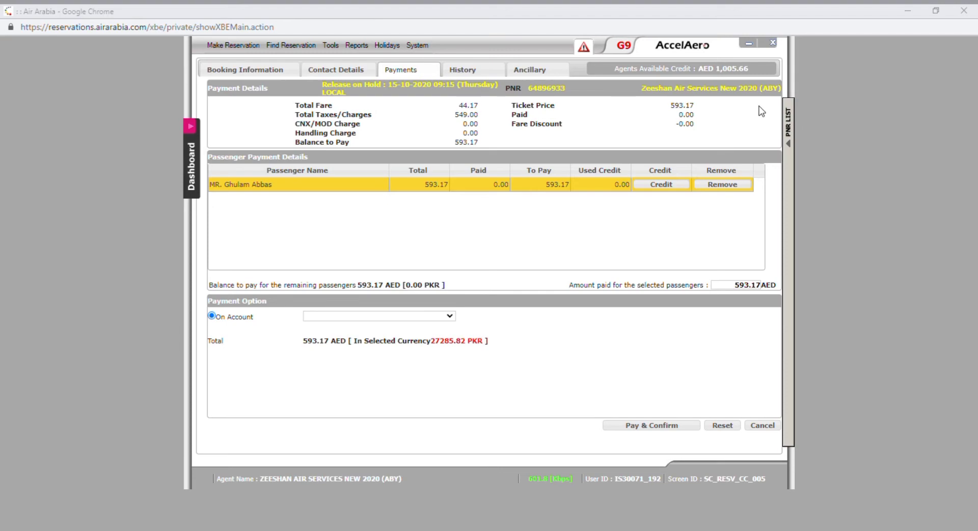
# Step: Add a 30 Kg bag at 15.00 AED for the passenger and continue with 608.17 AED now due
pyautogui.click(545, 69)
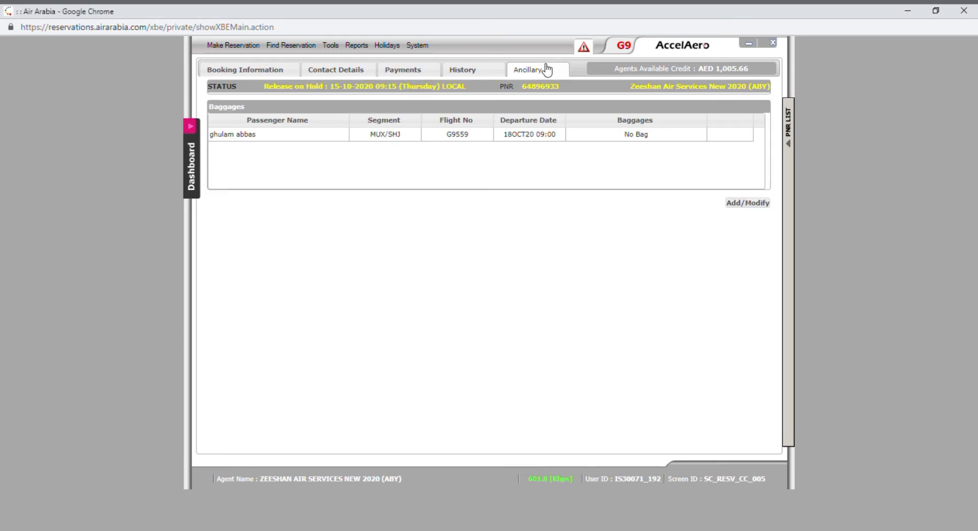
pyautogui.click(748, 203)
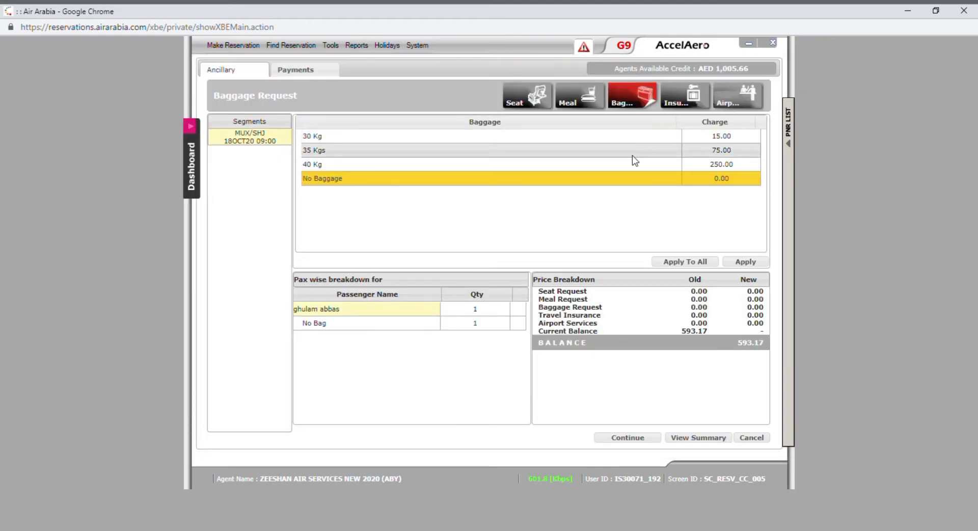
pyautogui.click(444, 137)
pyautogui.click(713, 262)
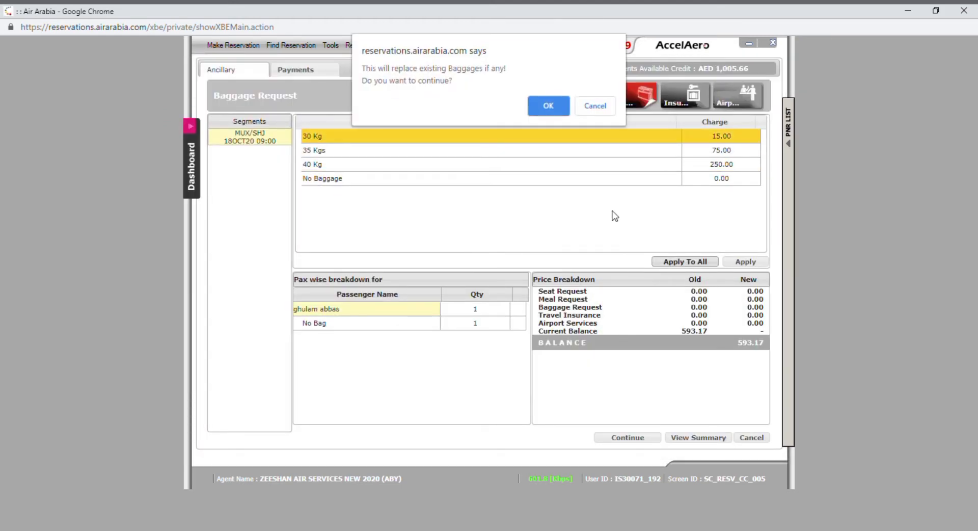
pyautogui.click(549, 106)
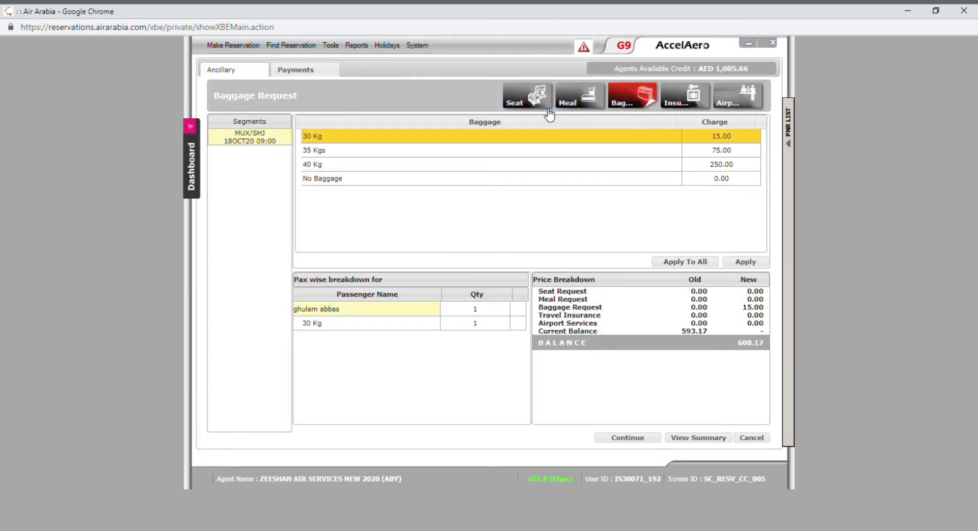
pyautogui.click(617, 438)
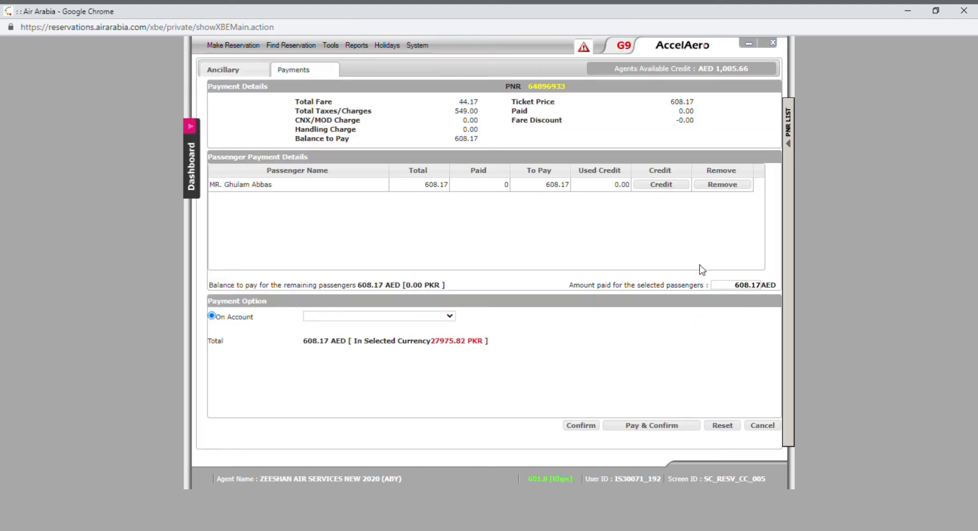
# Step: Credit the full 608.17 AED on account and confirm the booking to status CNF
pyautogui.click(661, 185)
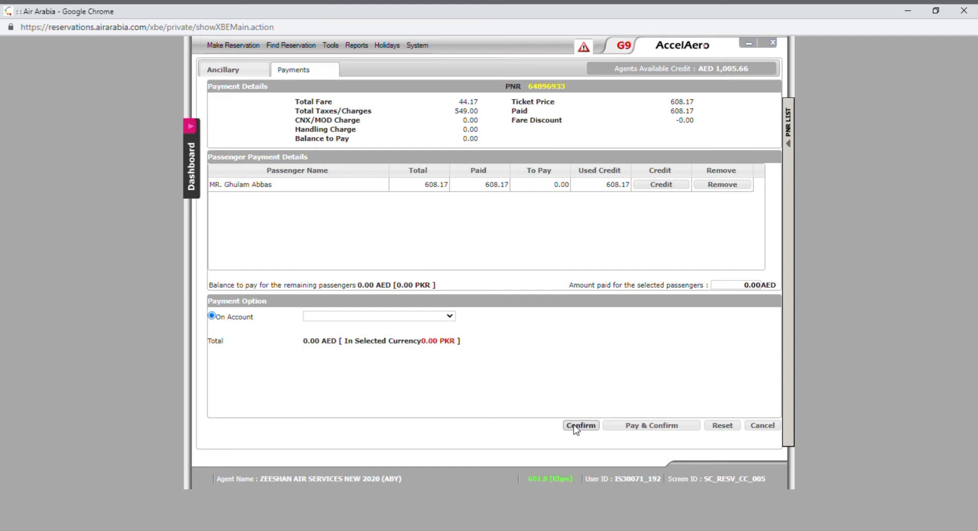
pyautogui.click(642, 426)
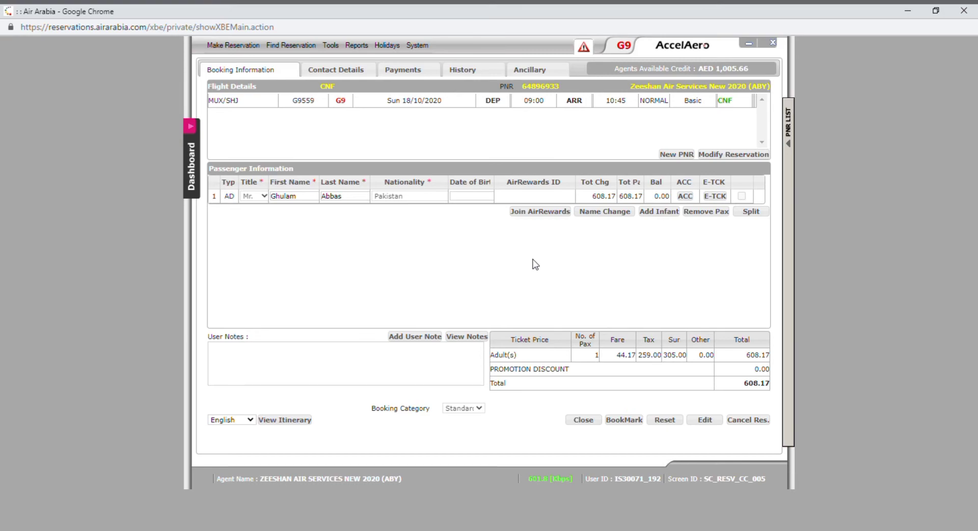
pyautogui.click(294, 422)
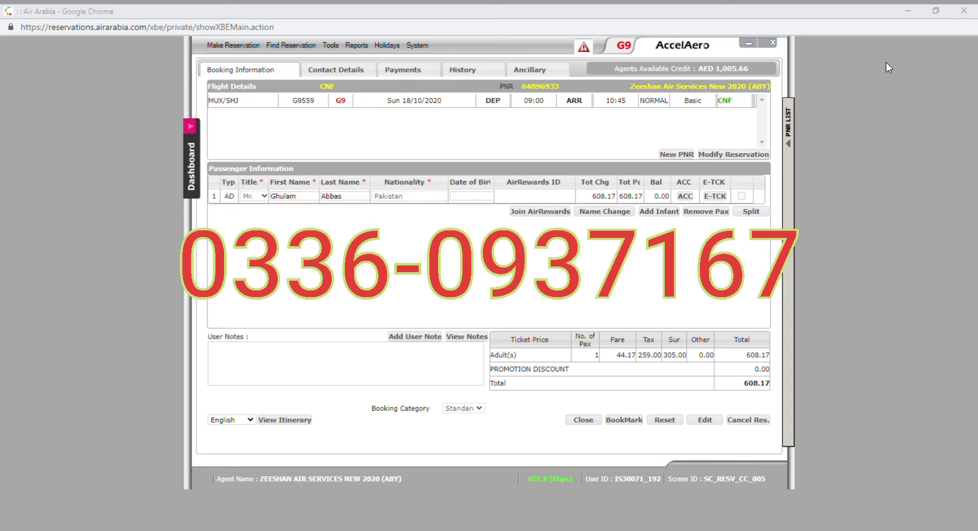
pyautogui.click(901, 10)
pyautogui.click(917, 12)
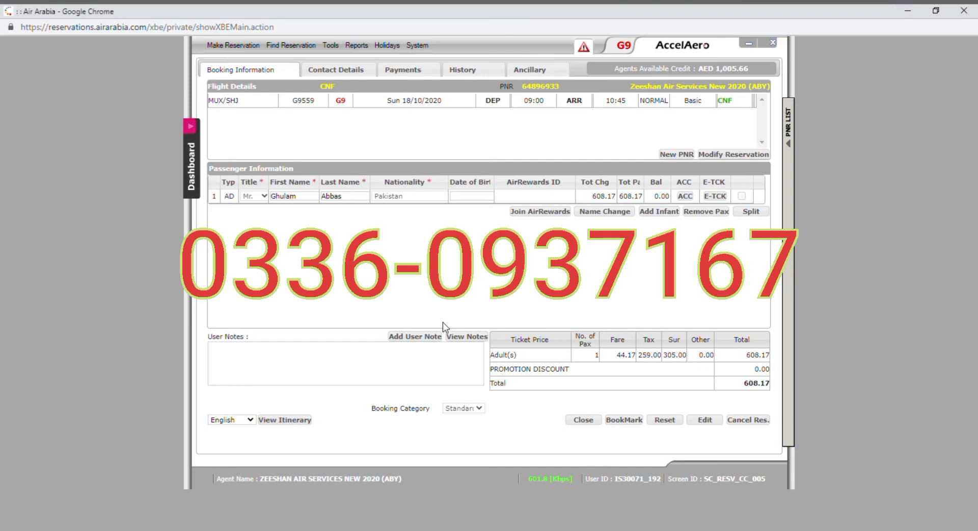